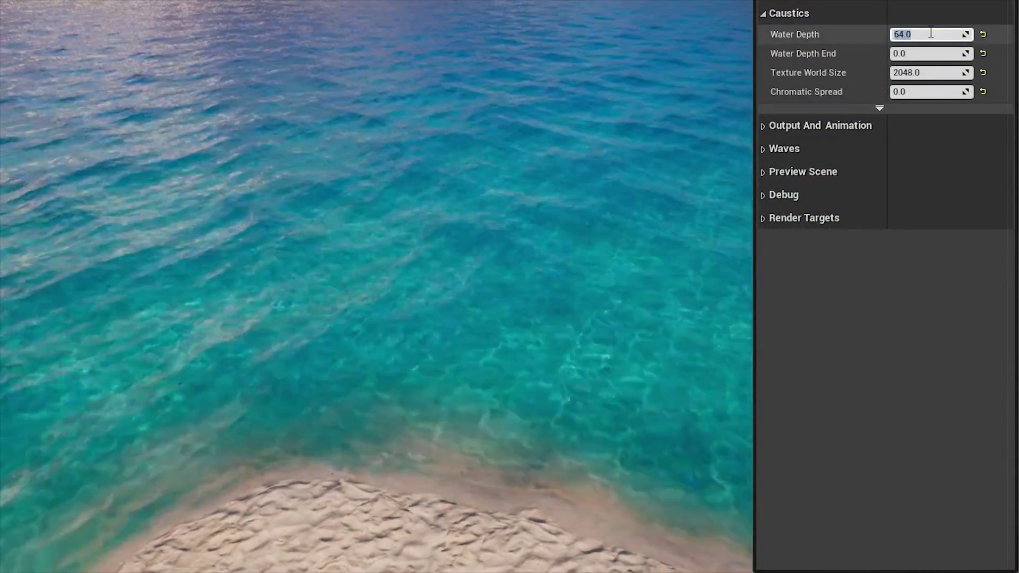
Step: Try caustics Water Depth values of 128 and 200
text(128)
key(Return)
text(200)
key(Return)
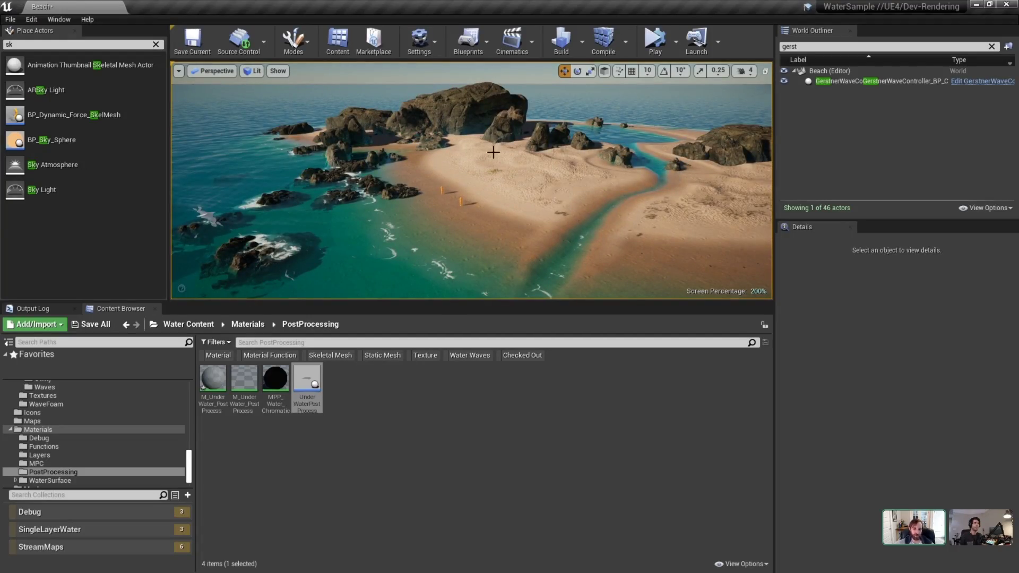
Step: Select UnderWaterPostProcessMesh on the beach and clear the filter on its properties, with game view turned off
right_drag(493, 152, 491, 214)
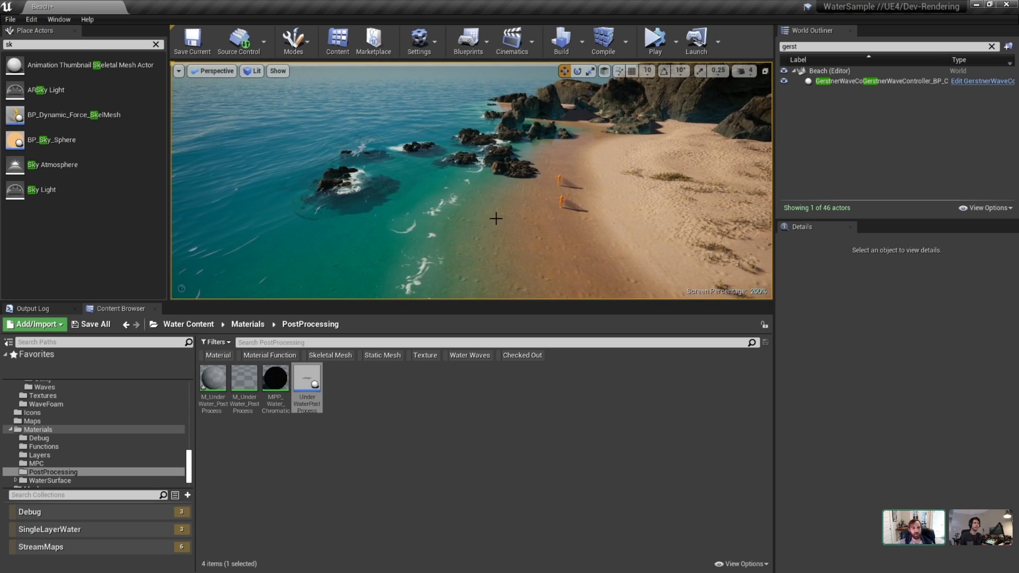
click(543, 219)
right_drag(425, 120, 418, 118)
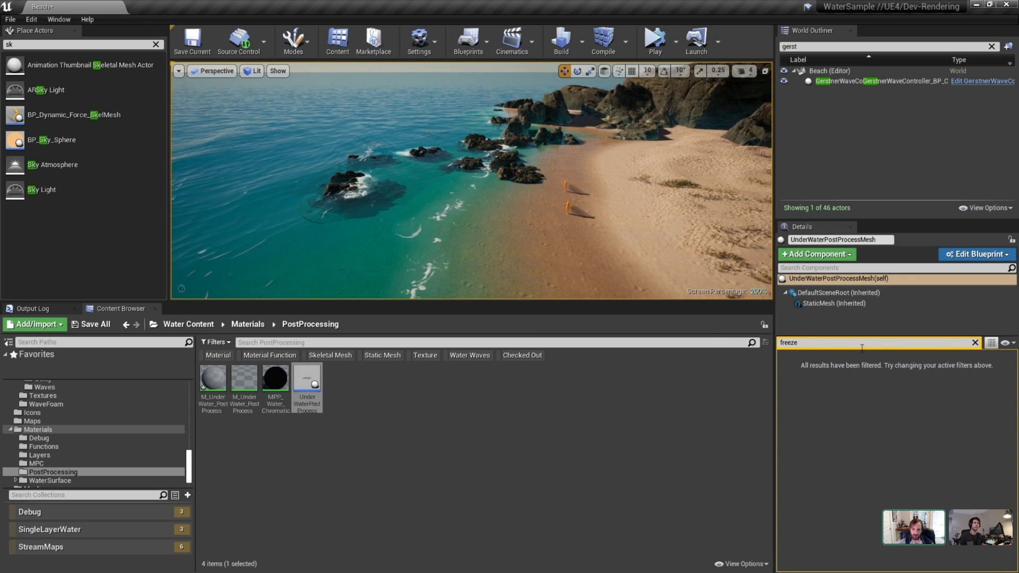
click(974, 343)
right_drag(332, 115, 290, 96)
key(g)
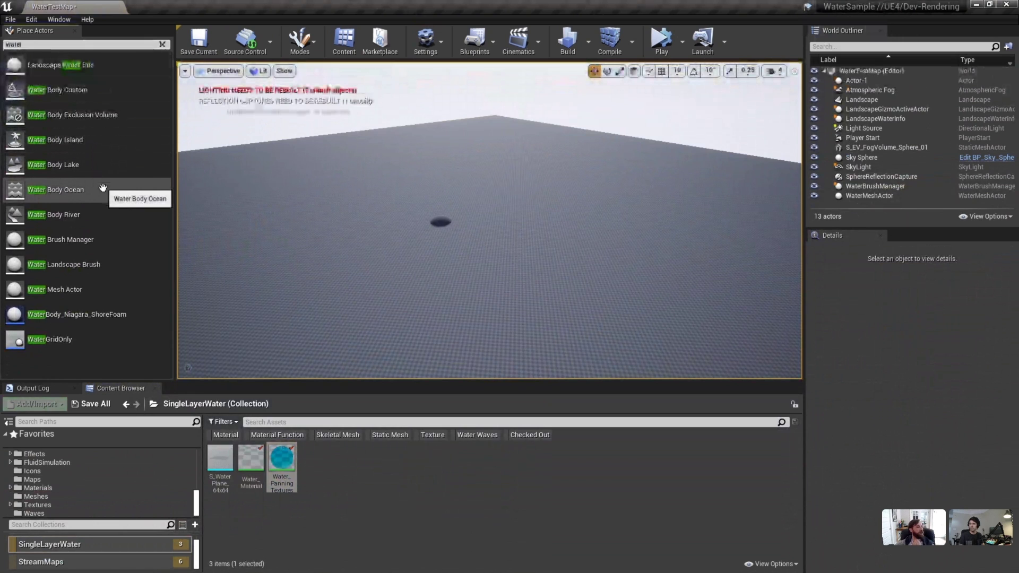
Step: Place a Water Body Ocean on the landscape in the water test map and frame it
drag(92, 179, 458, 205)
right_drag(457, 205, 340, 233)
key(f)
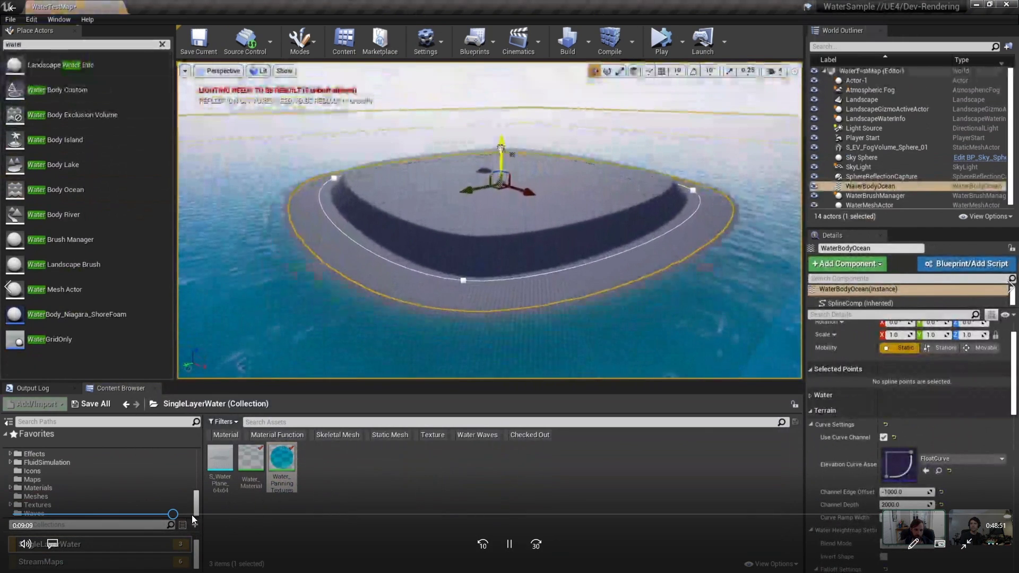
click(347, 514)
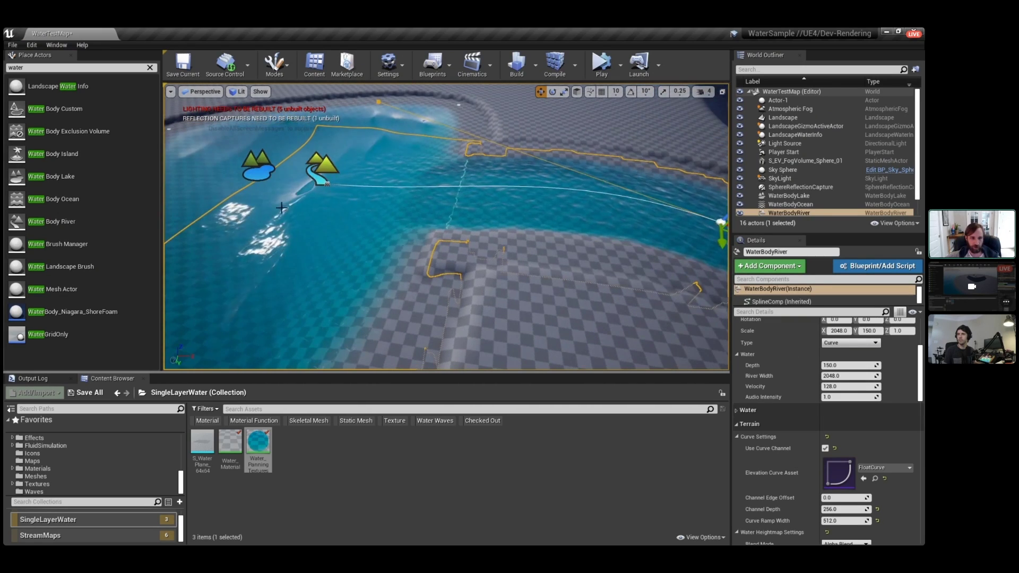
Step: Select the start of the river's spline near the ocean and look through its settings
click(333, 183)
scroll(752, 416, down, 2)
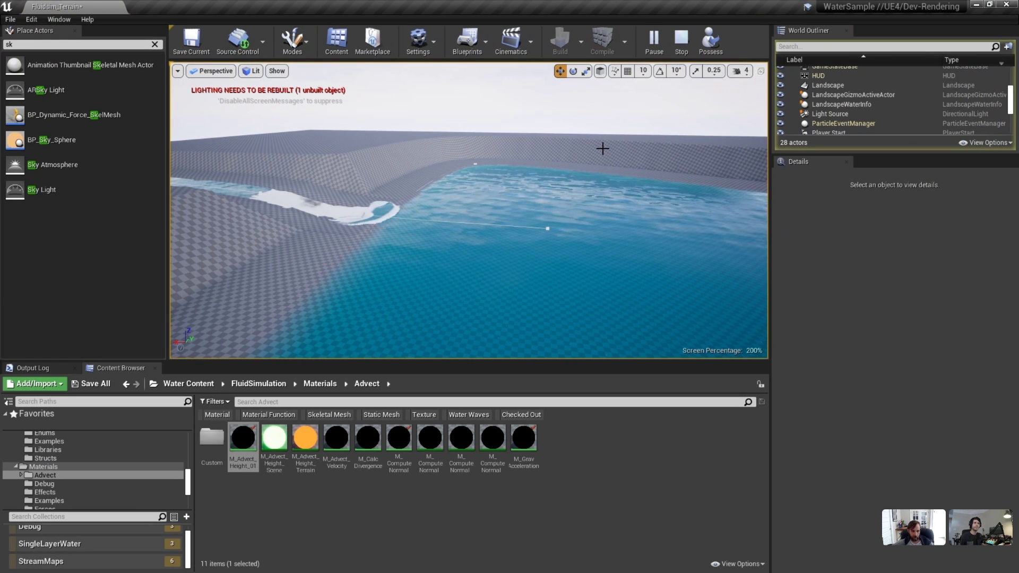
key(w)
right_drag(491, 200, 424, 212)
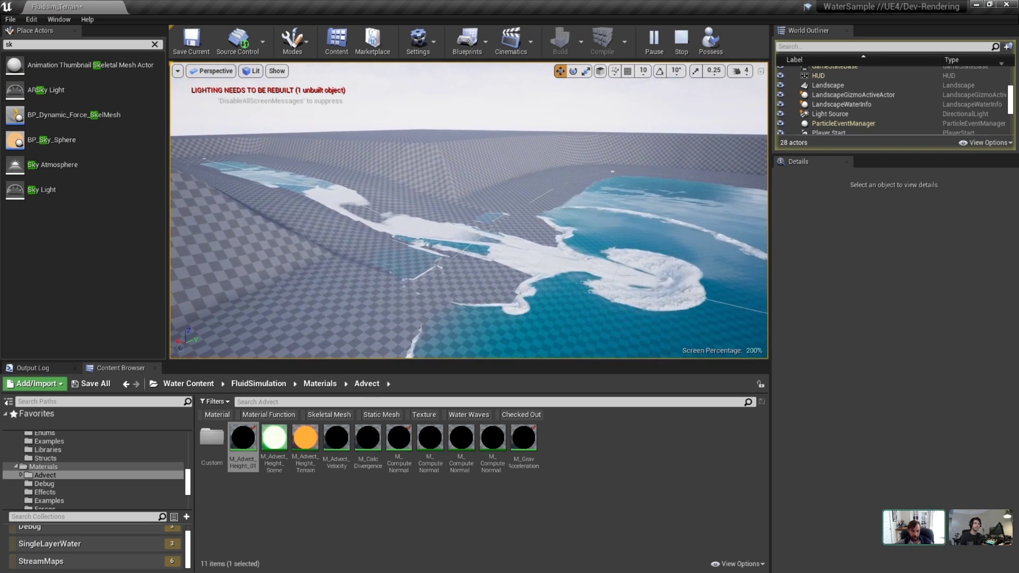
right_drag(468, 210, 557, 244)
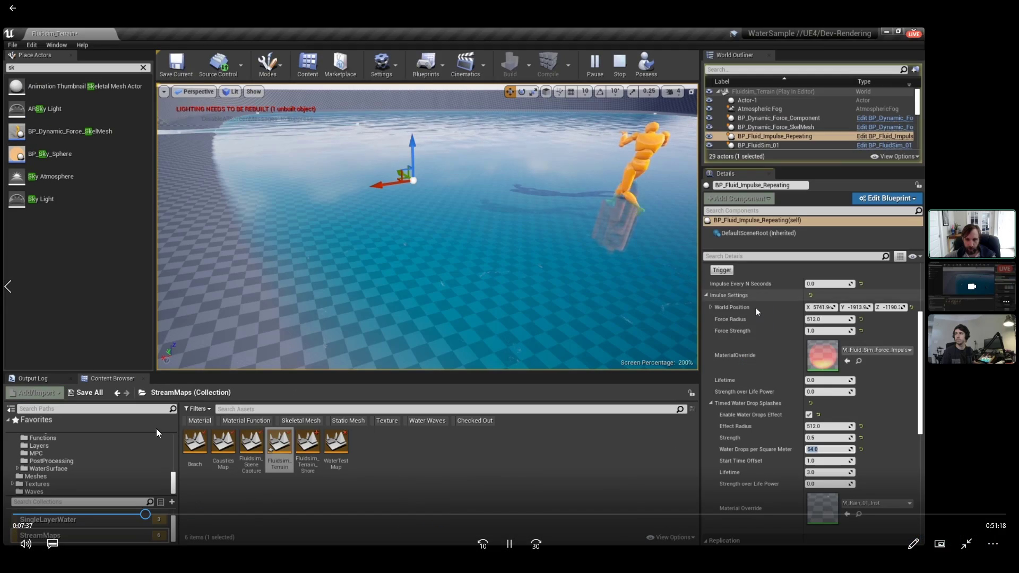
Step: Trigger the repeating fluid impulse with Water Drops per Square Meter set to 16, and disable its water drops effect
click(722, 270)
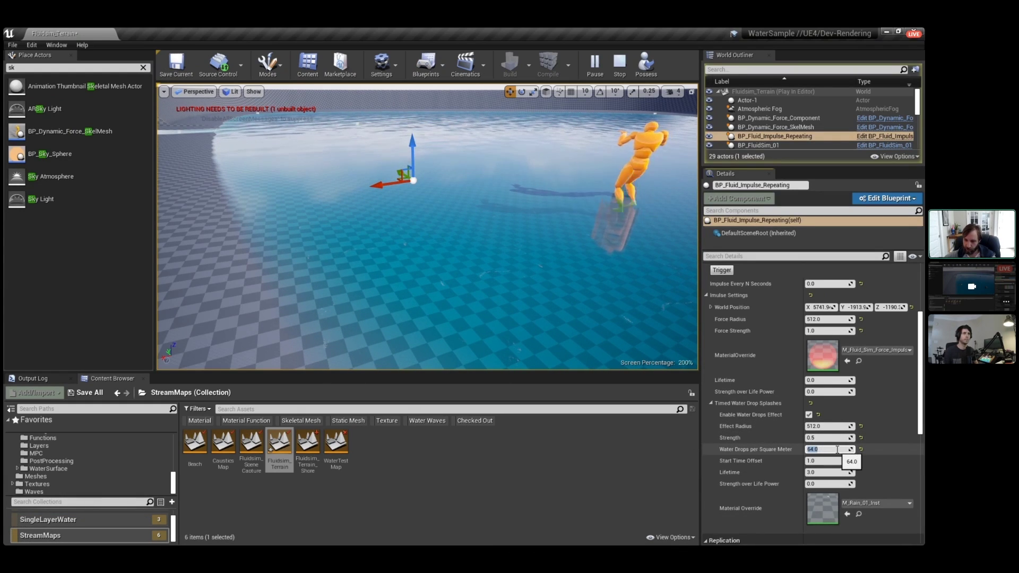
text(16)
click(721, 270)
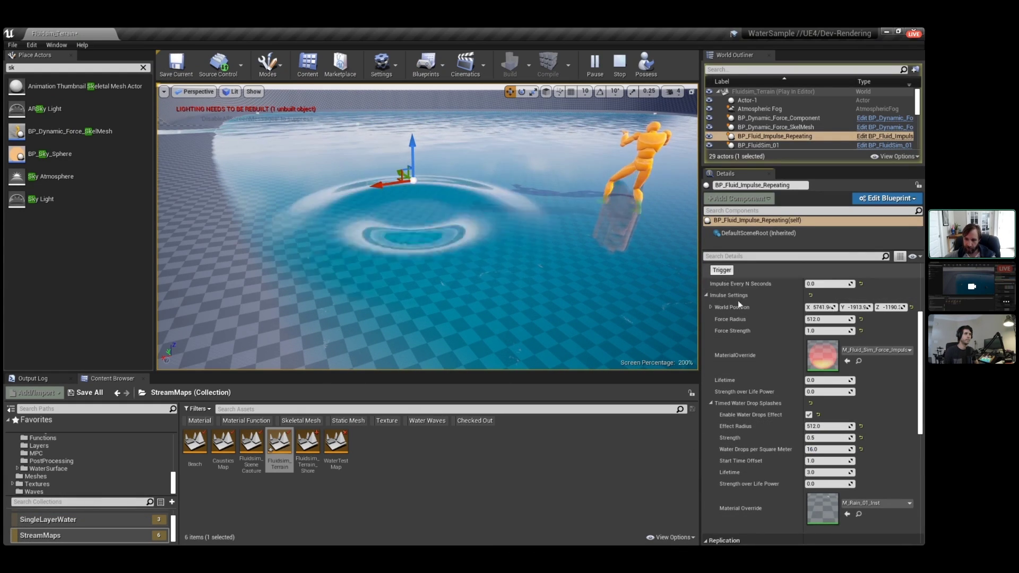
click(808, 414)
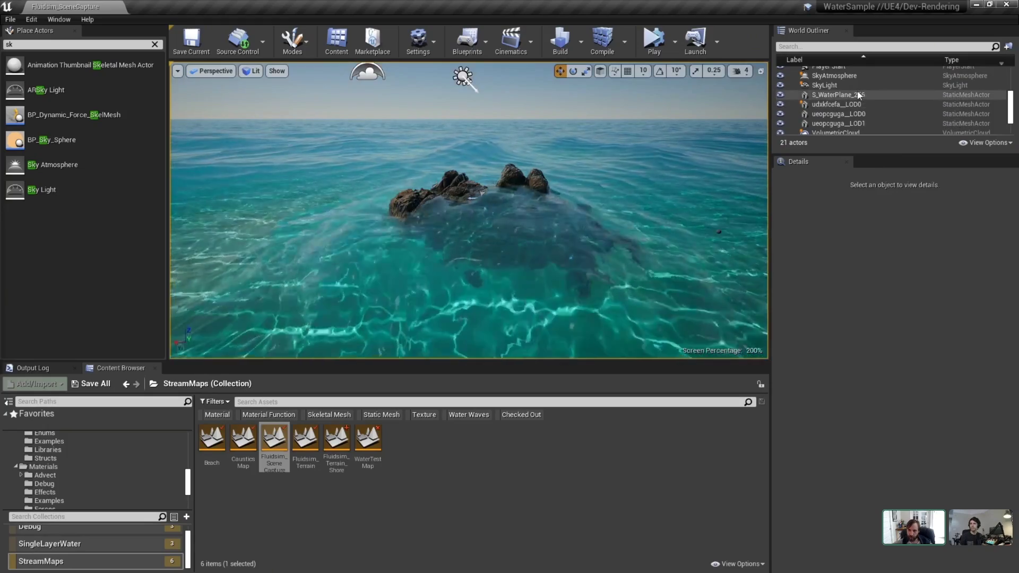
Step: Select the MeshGrid actor in the scene capture map and enable its Update option
scroll(864, 101, up, 5)
click(853, 132)
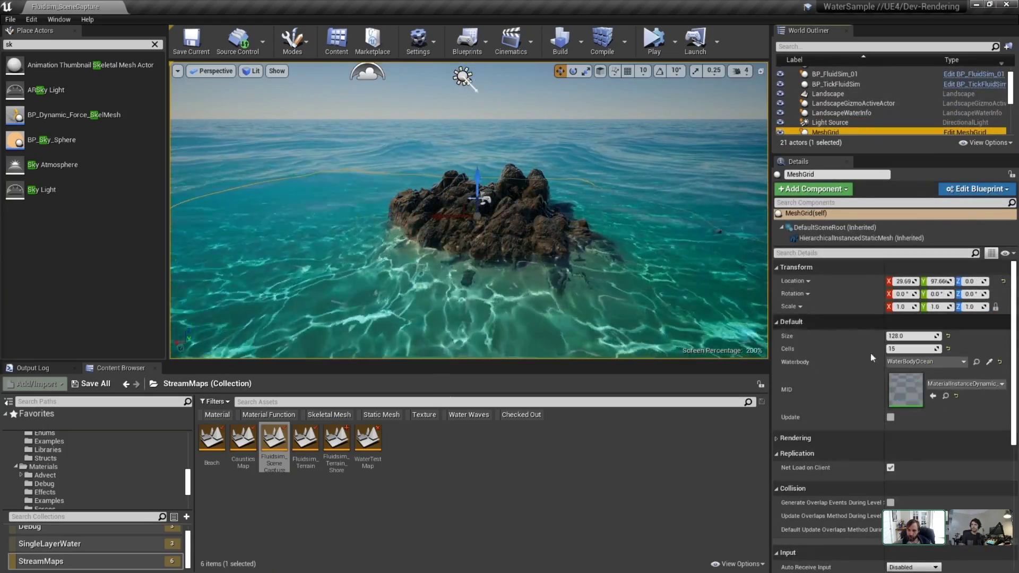
click(891, 418)
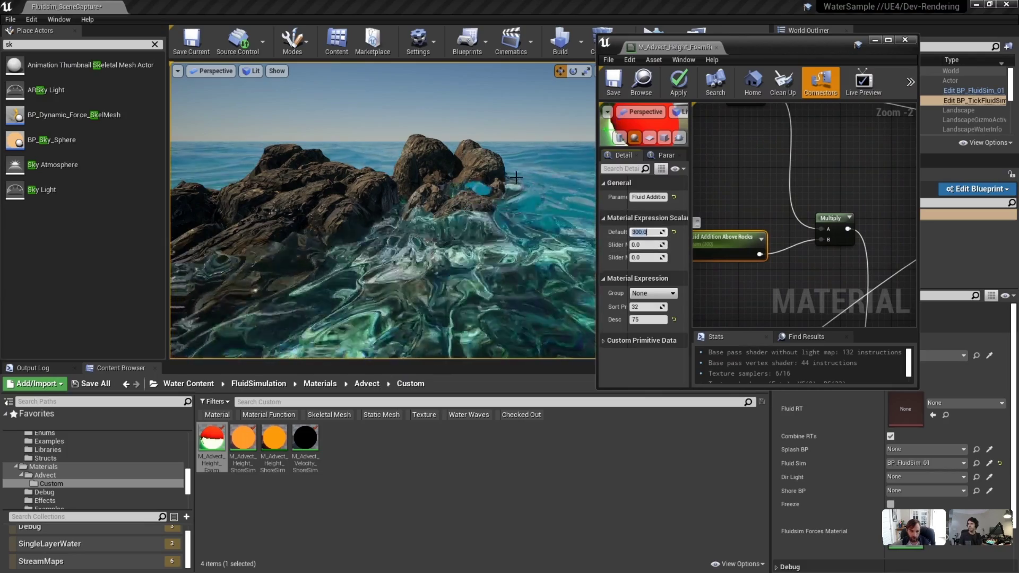
Step: Move the foam height material editor window aside and inspect the fluid around the rocks
right_drag(516, 177, 403, 177)
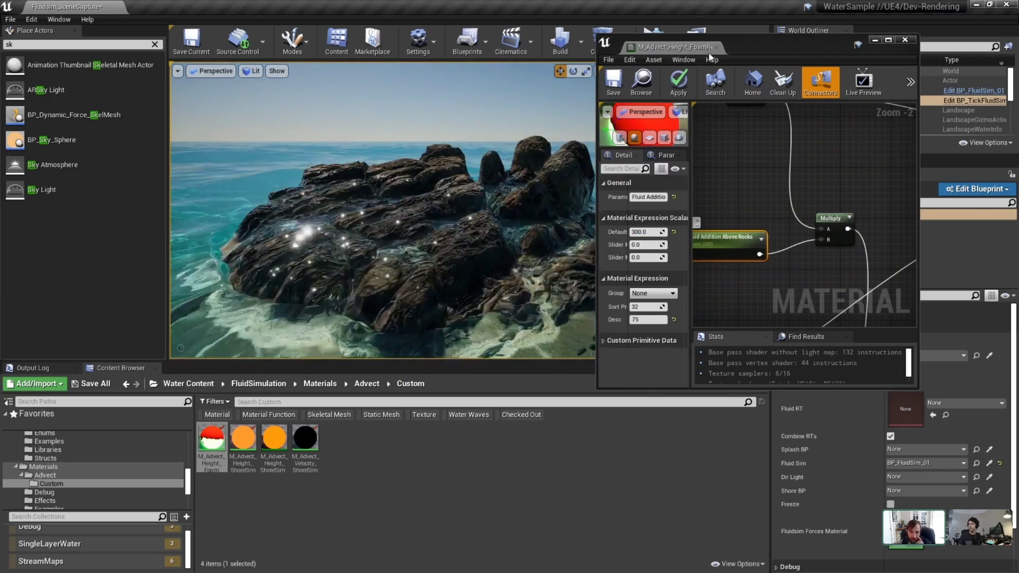
drag(709, 55, 790, 68)
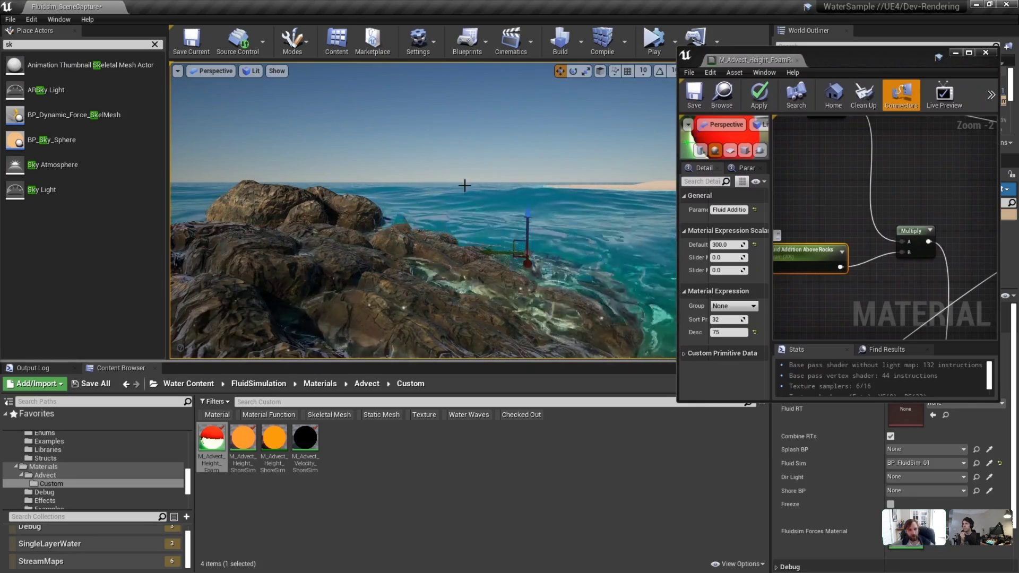
right_drag(462, 185, 436, 206)
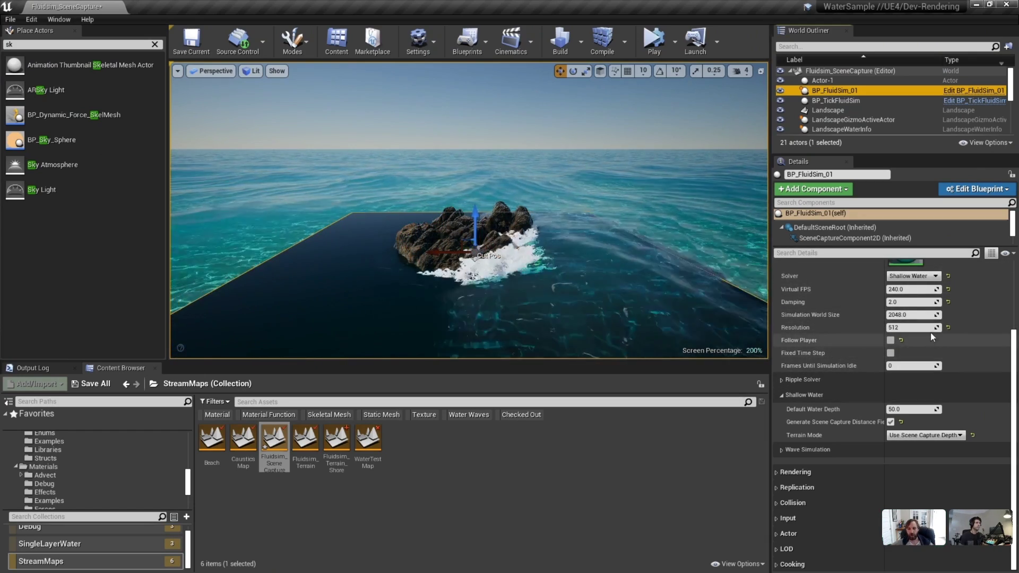
click(891, 340)
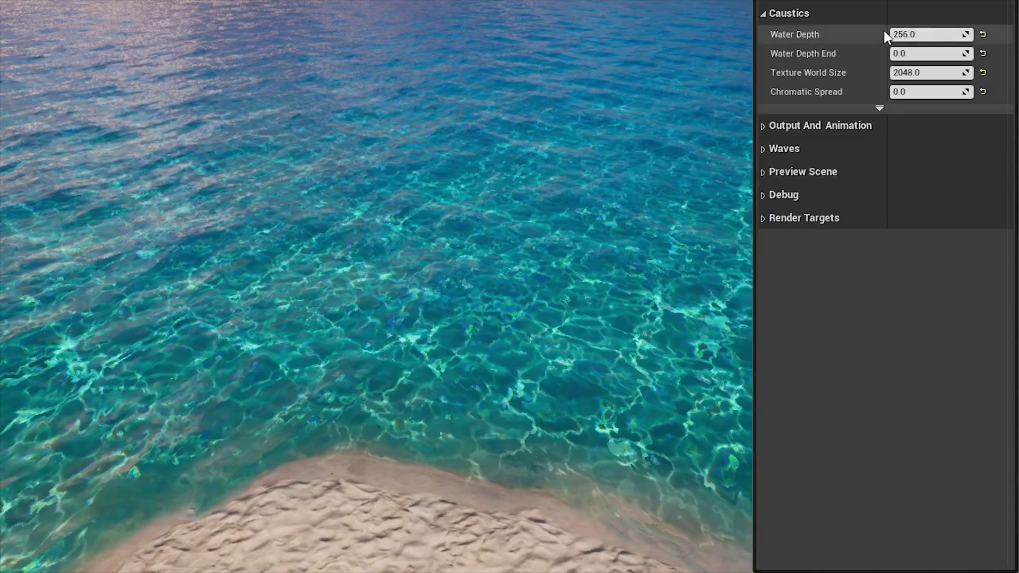
Step: Try caustics Water Depth values of 128 and 384, and set it to 256
click(931, 33)
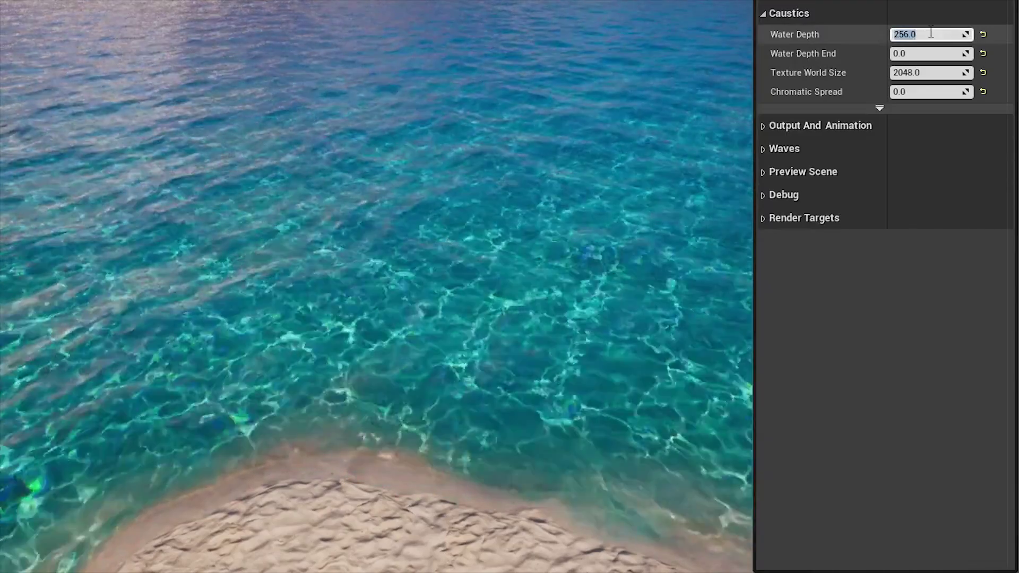
text(128)
key(Return)
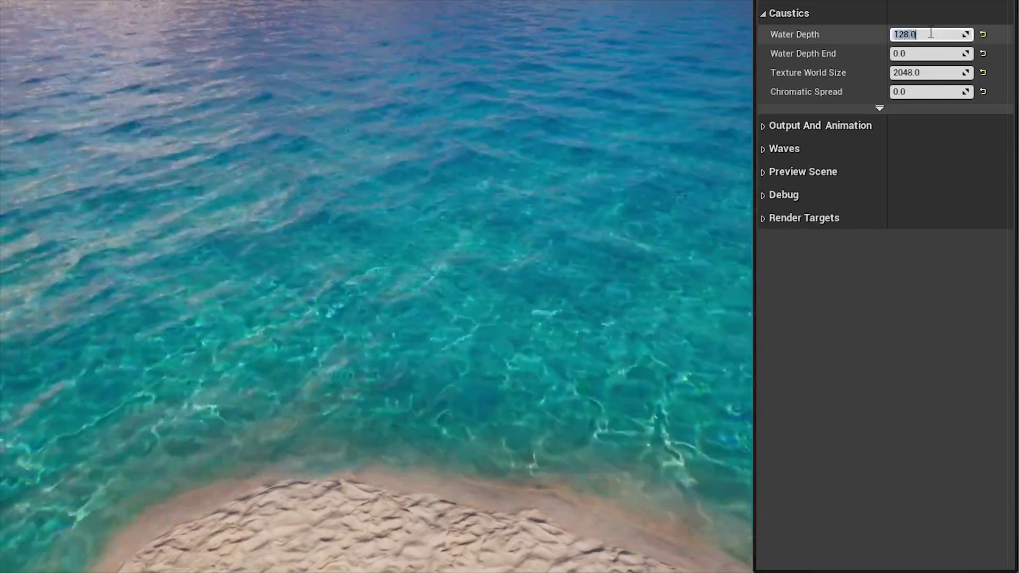
text(256)
key(Return)
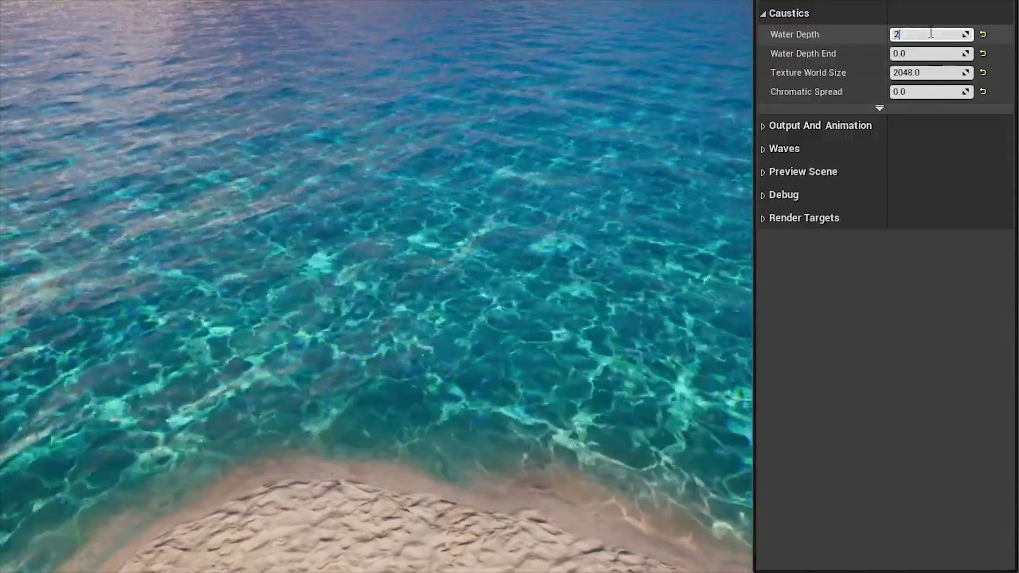
text(56)
key(Return)
Step: Try a Max Amplitude of 0 and a Min Wavelength of 96 for the caustics waves
click(826, 149)
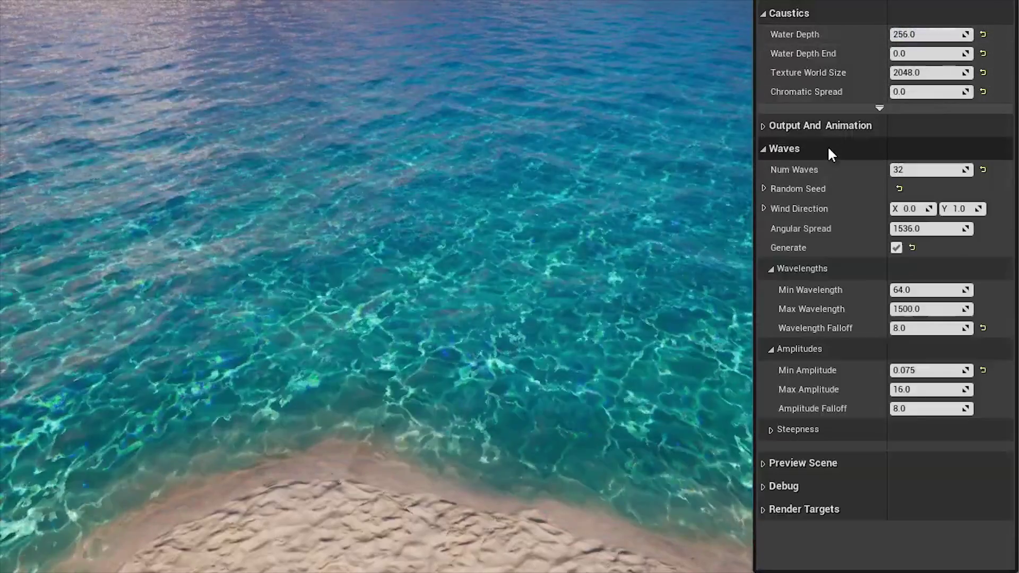
text(0)
key(Return)
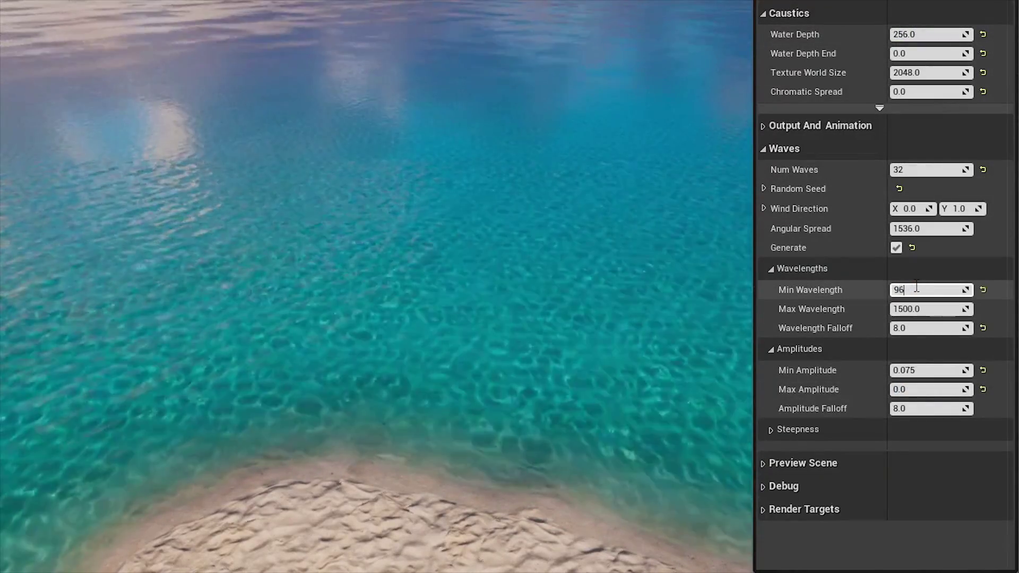
key(Return)
Step: Set the caustics waves' Min Wavelength to 80 and Max Amplitude to 16
click(937, 389)
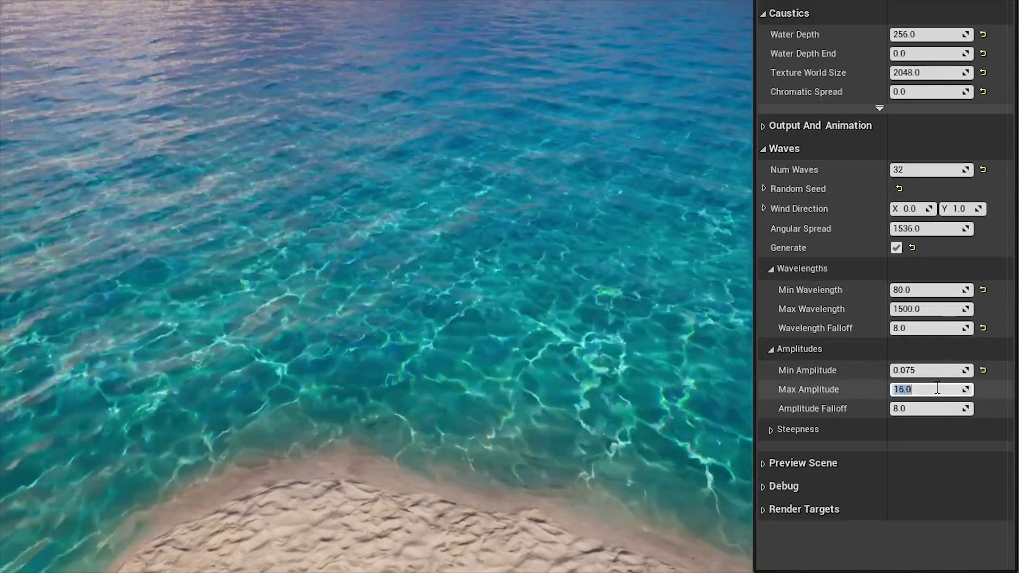
text(16)
key(Return)
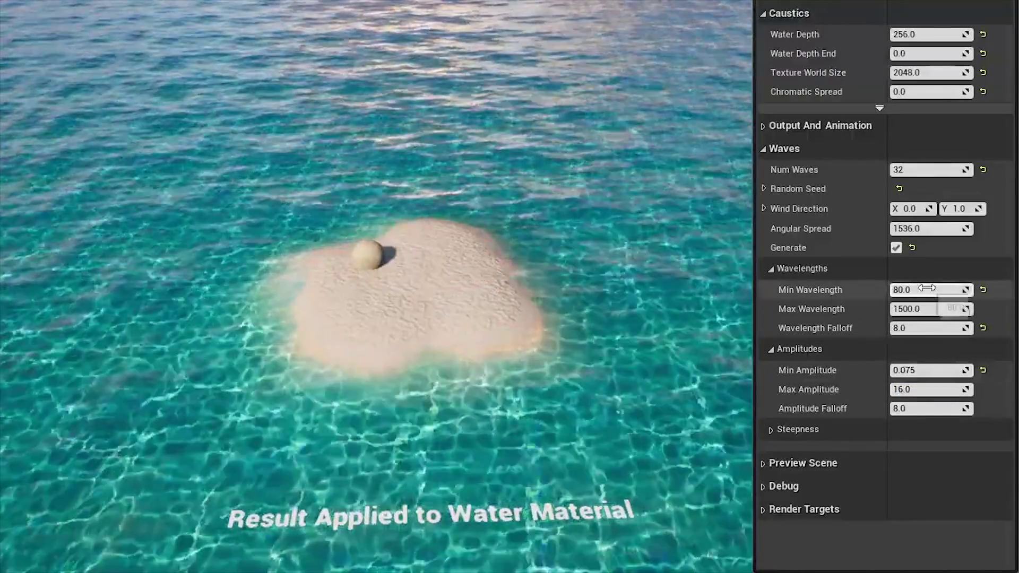
click(928, 290)
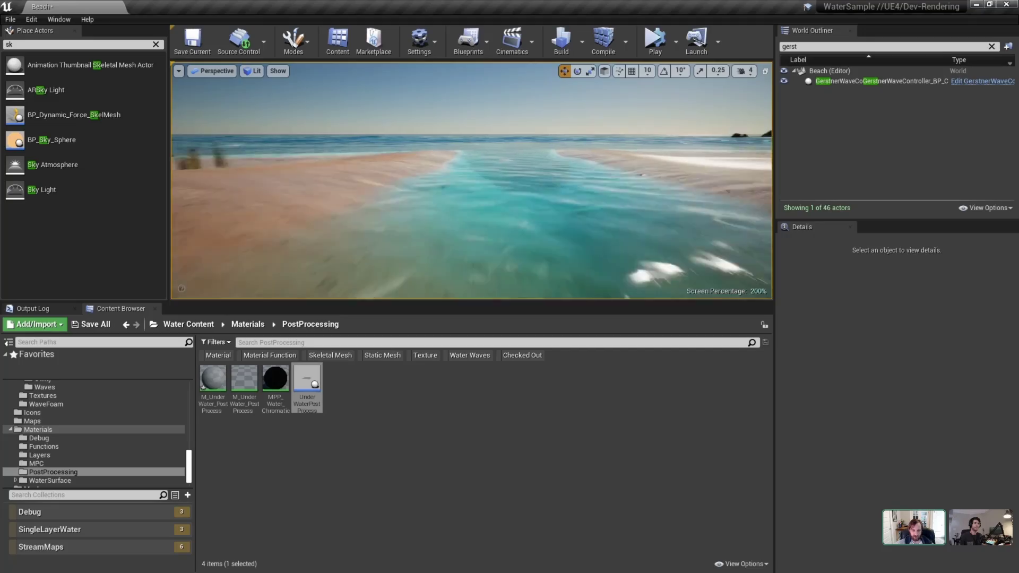
Step: Clear the property filter for the shoreline's UnderWaterPostProcessMesh and turn off game view
right_drag(647, 176, 613, 162)
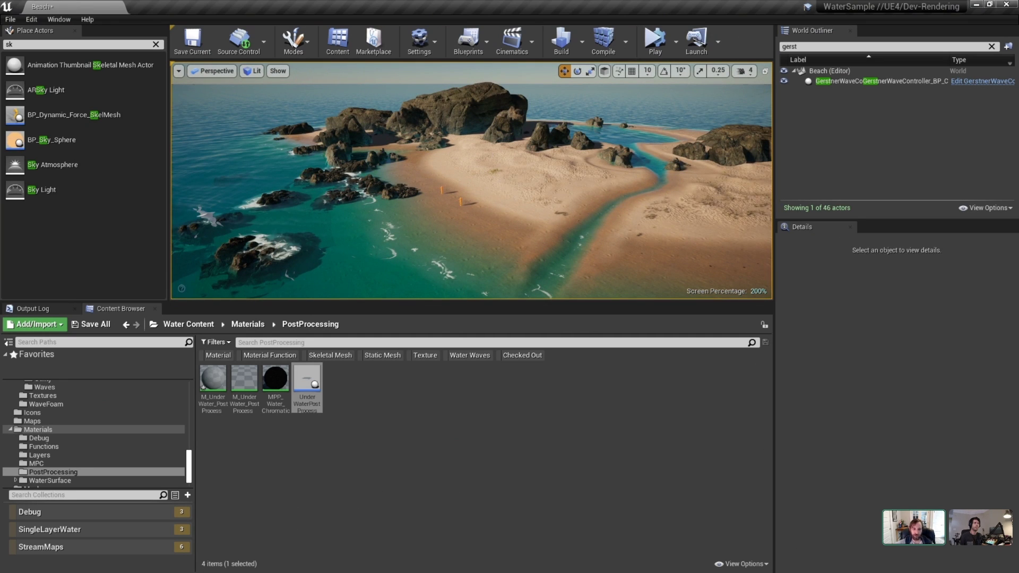
right_click(541, 230)
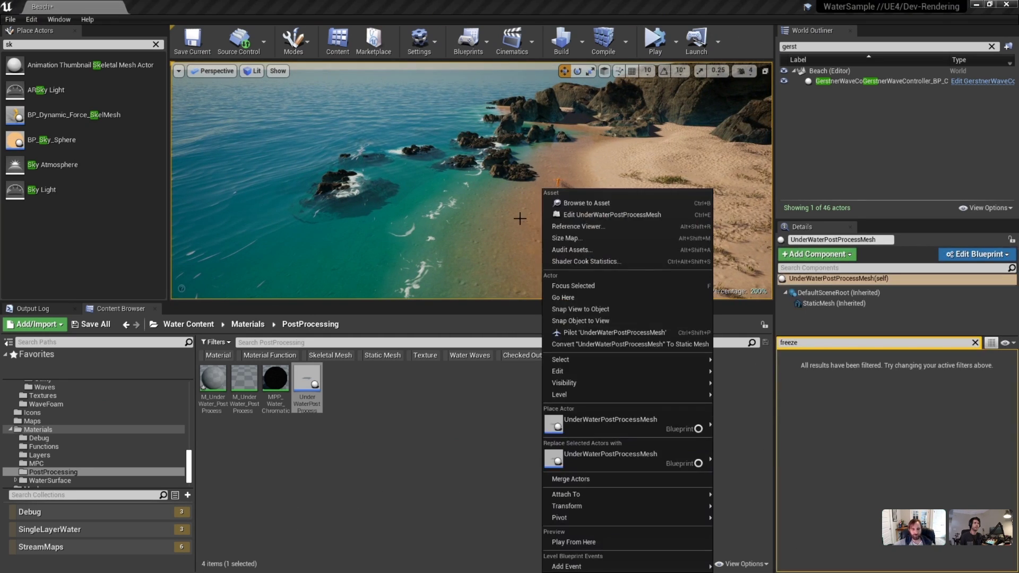
click(363, 99)
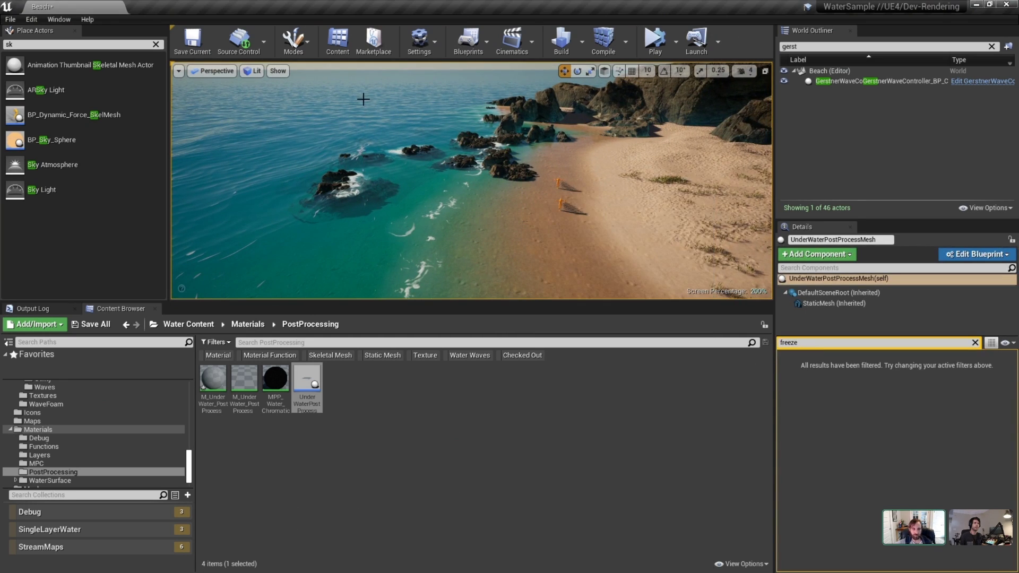
click(975, 343)
right_drag(335, 118, 373, 146)
key(g)
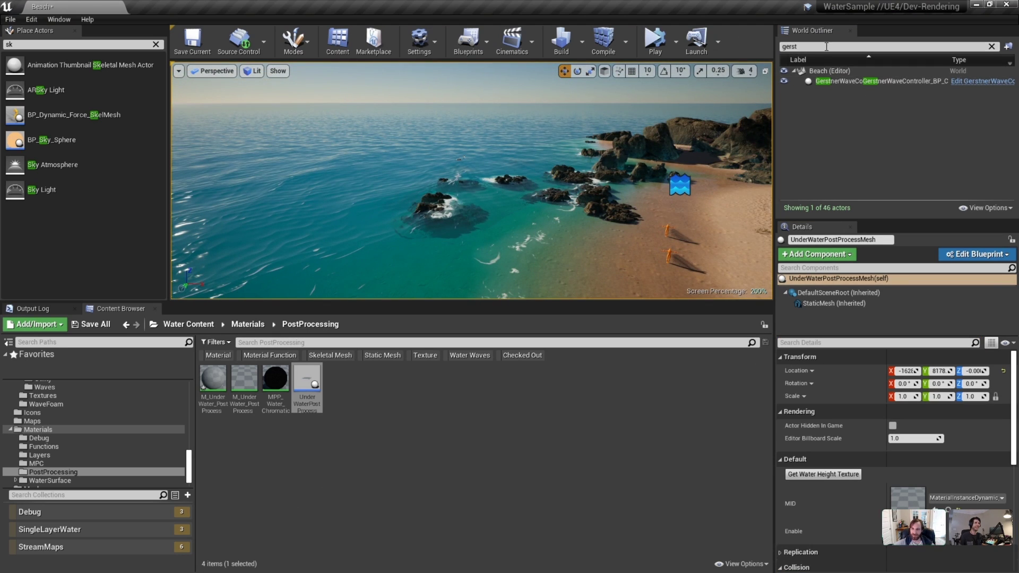
Step: Find WaterBodyOcean by searching the level's actors for "ocean" and expand its Rendering settings
key(BackSpace)
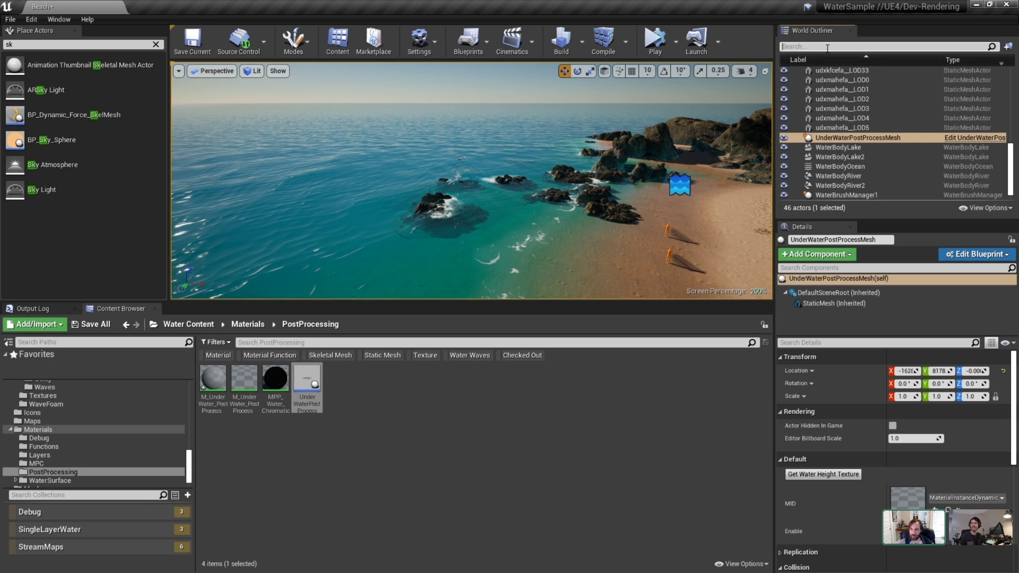
text(ocean)
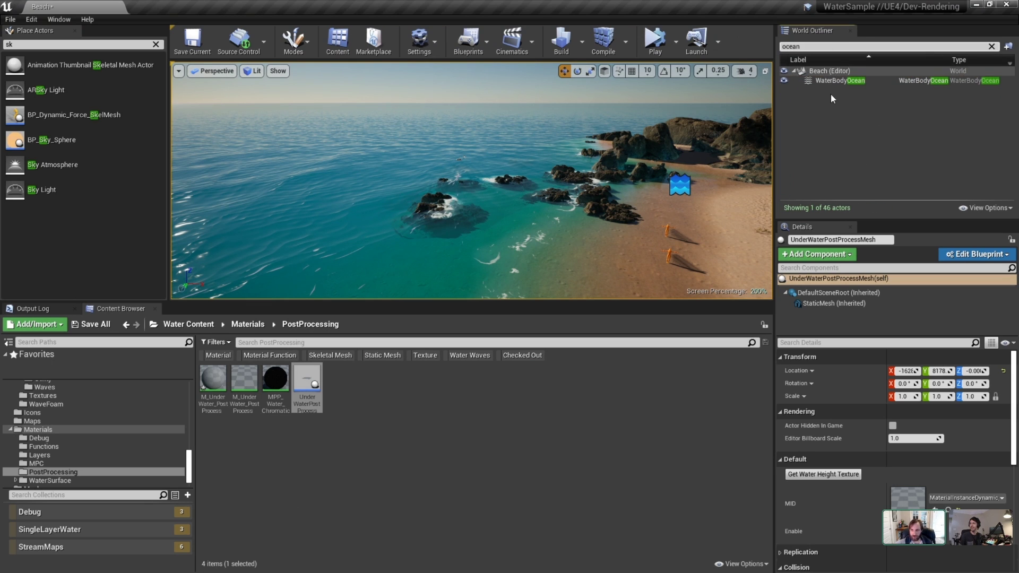
click(837, 81)
click(798, 443)
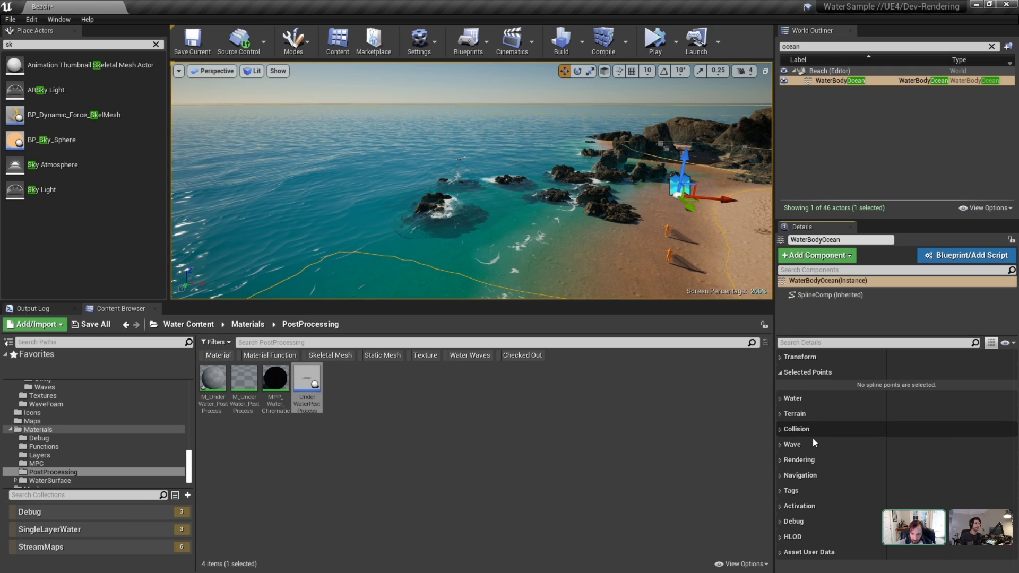
click(812, 459)
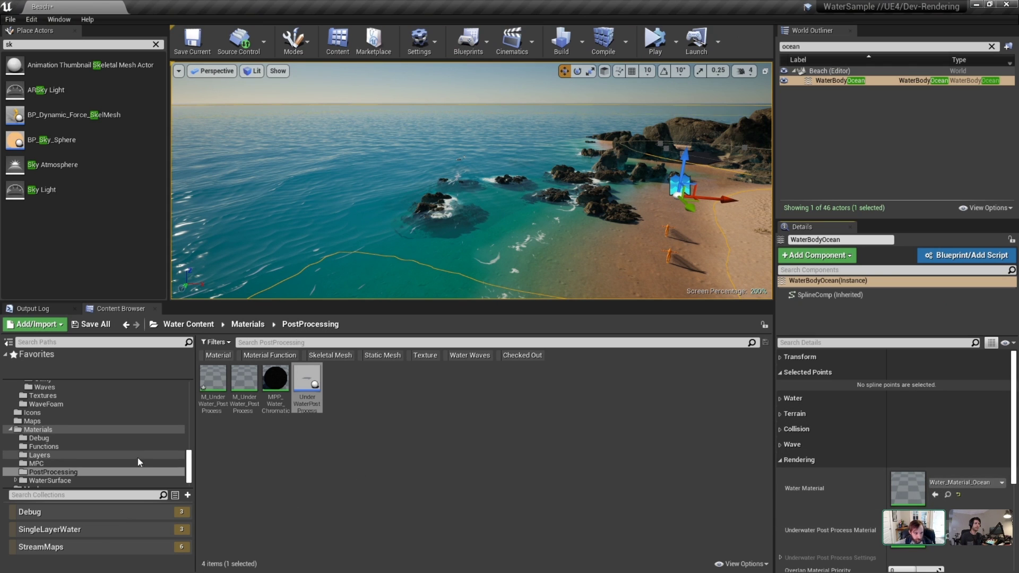
Step: Assign Water_Material_Beach_Inst from BeachScene's Water/Materials folder as the WaterBodyOcean's Water Material
drag(189, 463, 157, 371)
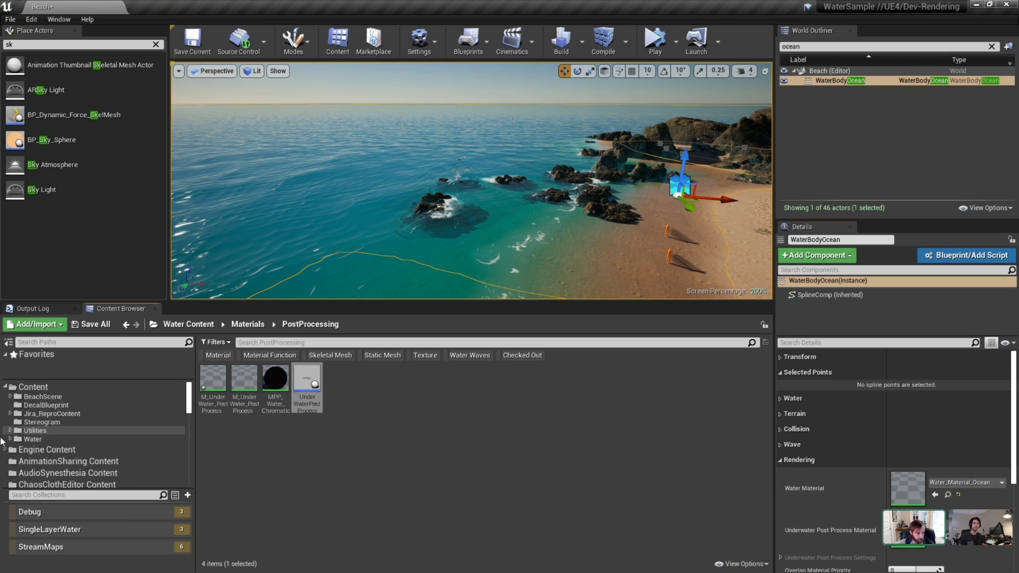
click(10, 396)
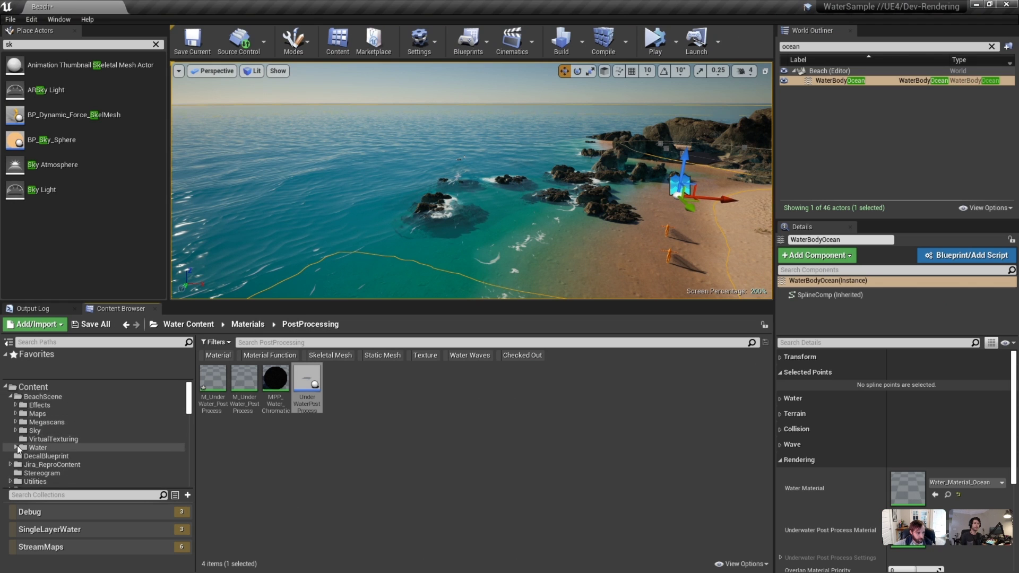
click(16, 447)
click(47, 456)
click(245, 389)
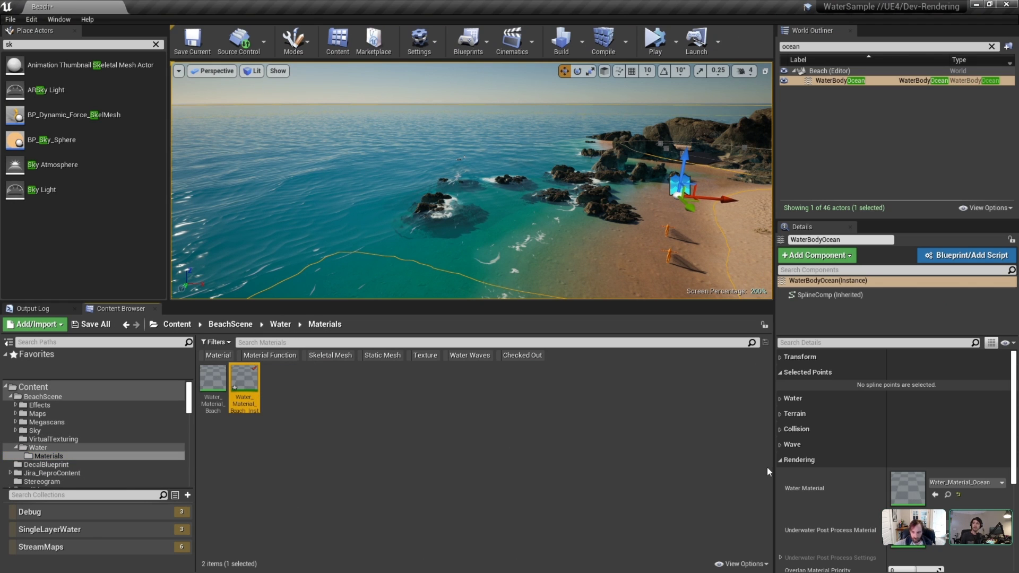
click(935, 495)
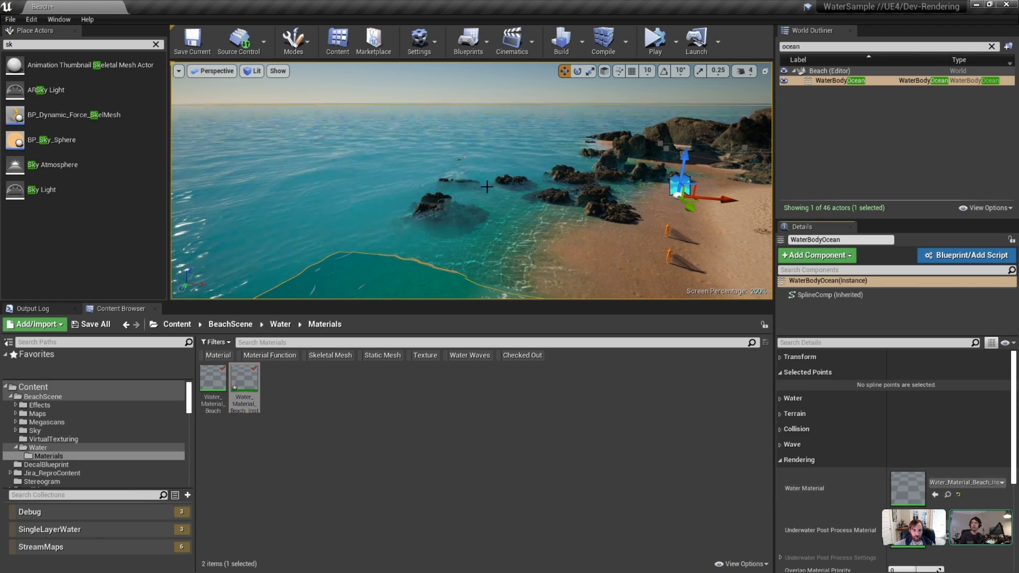
right_drag(511, 189, 553, 109)
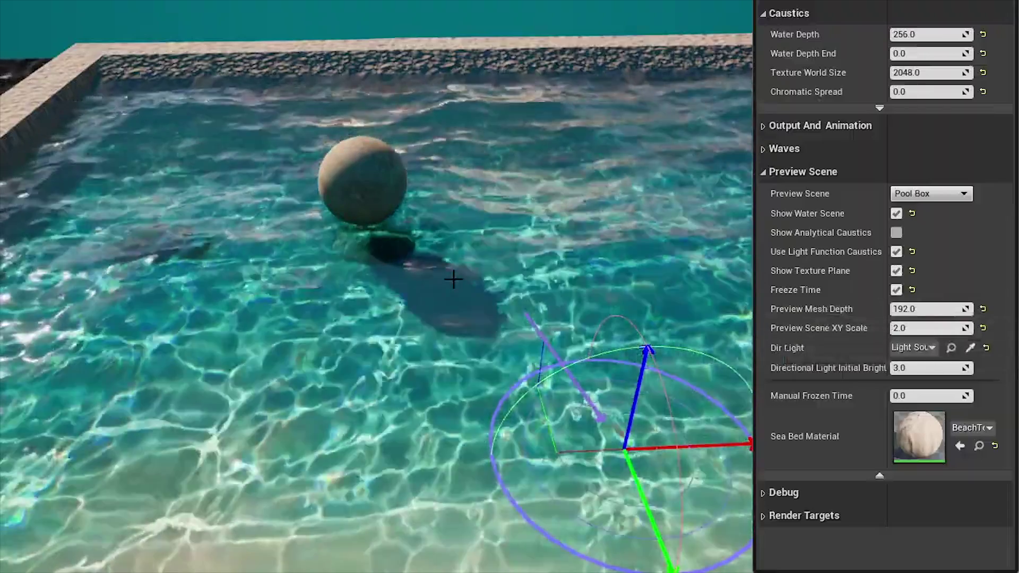
Step: Change the caustics Preview Scene from Pool Box to Island and Ocean and view the water around the island
right_drag(455, 278, 448, 286)
mouse_move(448, 287)
mouse_down()
mouse_move(510, 277)
mouse_move(521, 309)
mouse_move(580, 301)
mouse_move(575, 312)
mouse_move(577, 282)
mouse_move(552, 271)
mouse_move(443, 281)
mouse_up()
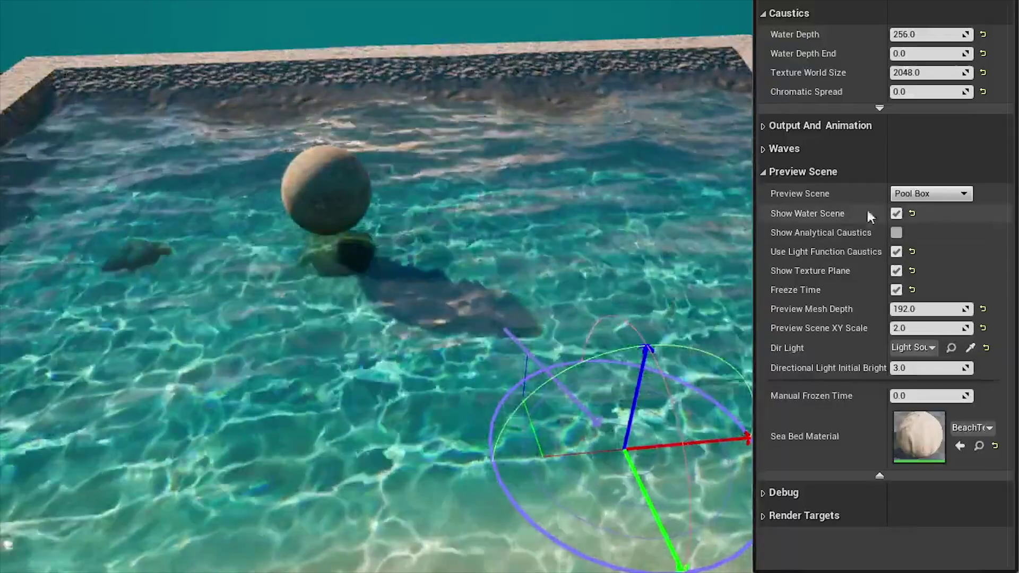
click(913, 194)
click(916, 215)
right_drag(512, 248, 610, 236)
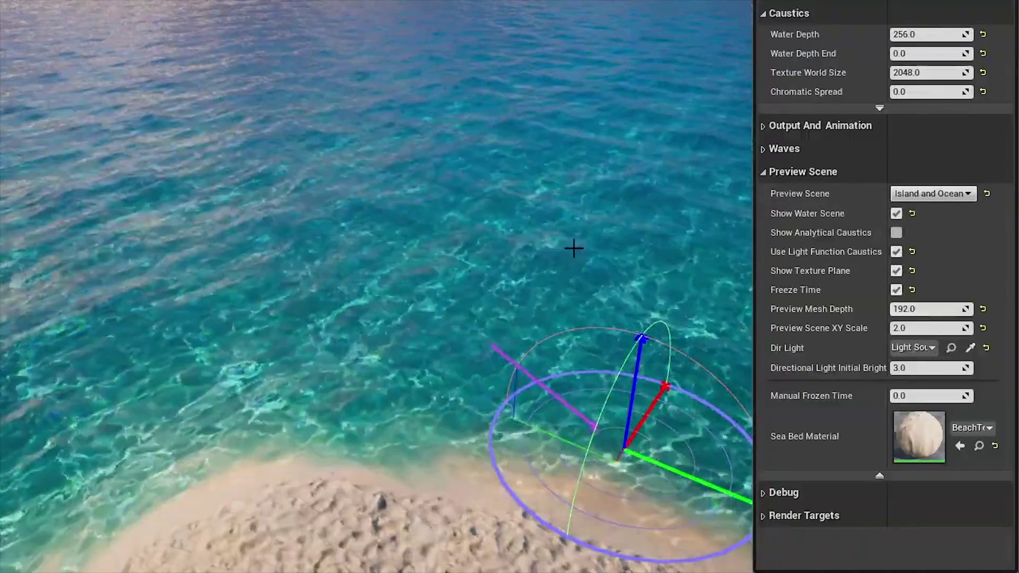
mouse_move(574, 248)
mouse_down()
mouse_move(685, 244)
mouse_move(675, 197)
mouse_move(663, 182)
mouse_move(628, 250)
mouse_move(559, 259)
mouse_up()
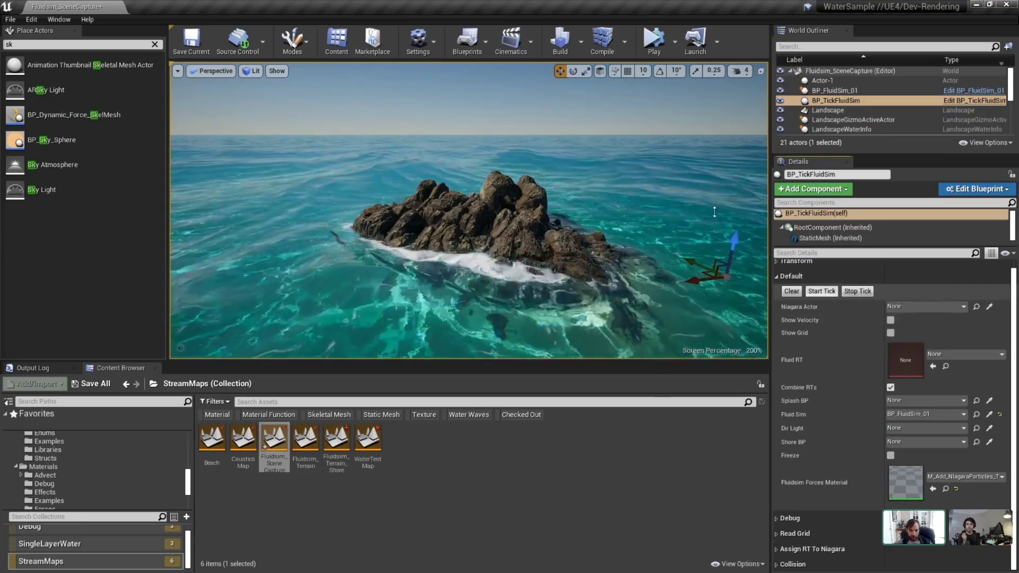
Step: Examine the components and settings of BP_FluidSim_01 and BP_TickFluidSim in the rocky island's fluid simulation level
middle_drag(542, 175, 541, 191)
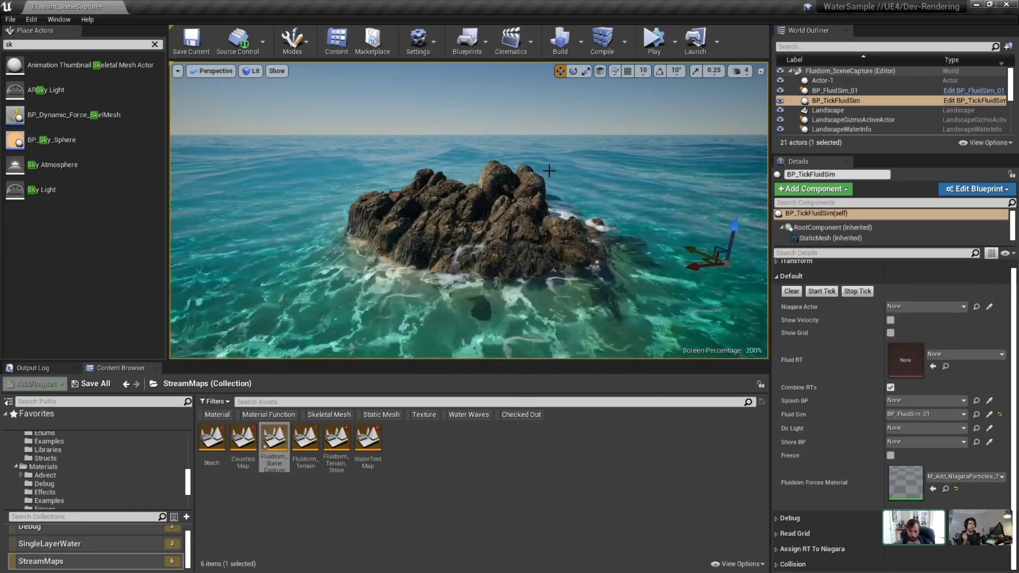
key(Escape)
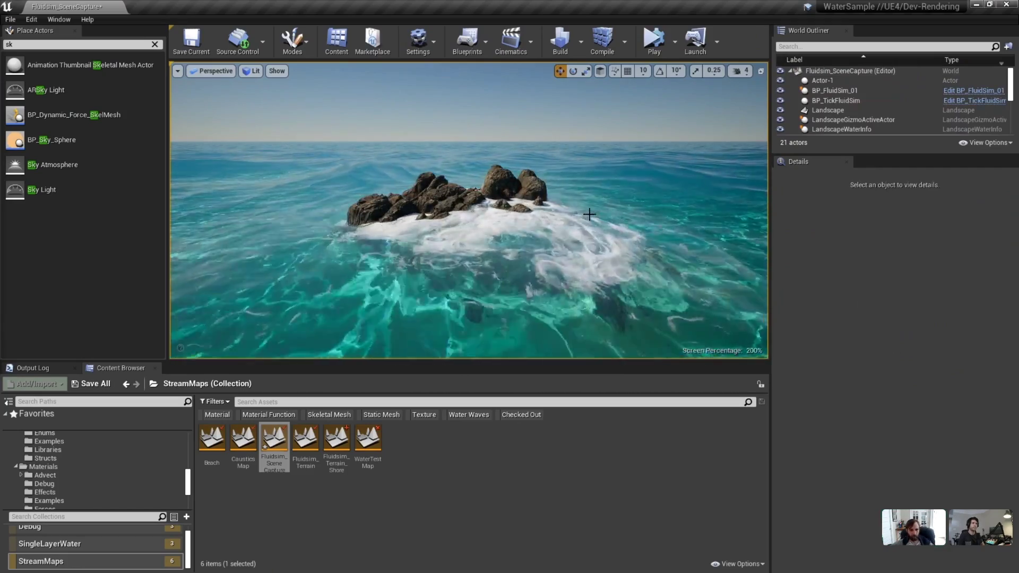
click(644, 213)
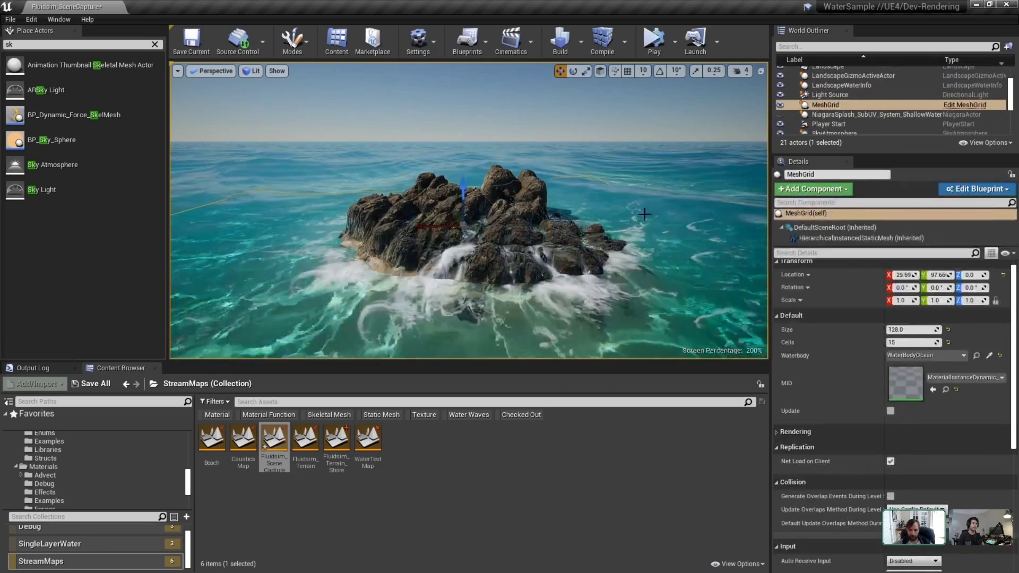
scroll(868, 96, up, 3)
double_click(862, 91)
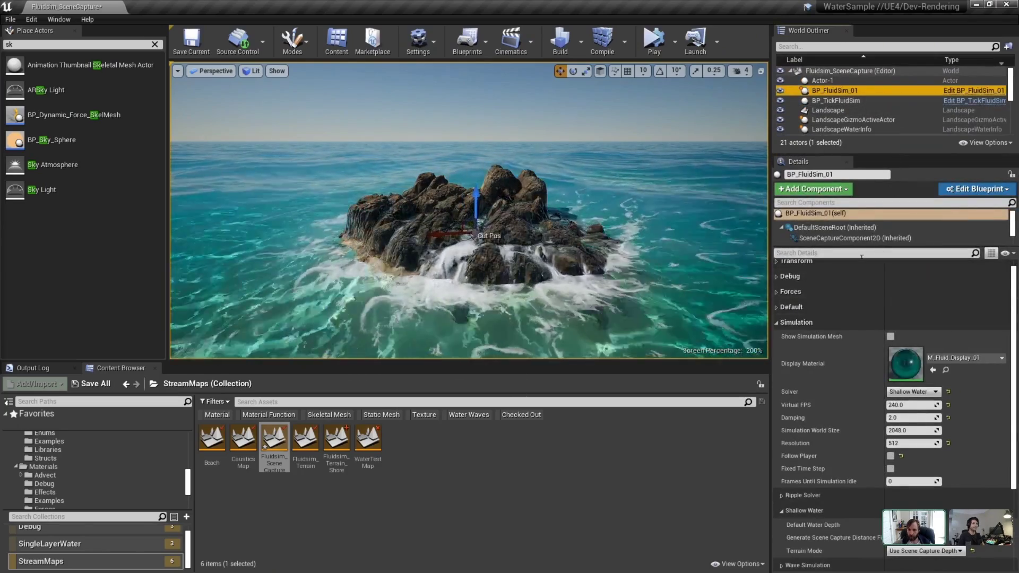
drag(860, 246, 861, 289)
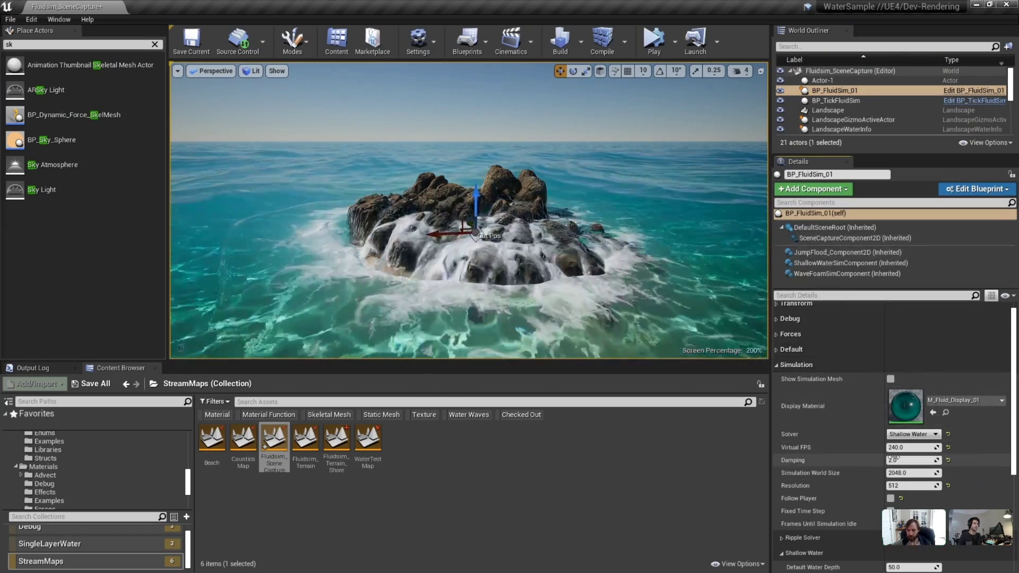
click(849, 100)
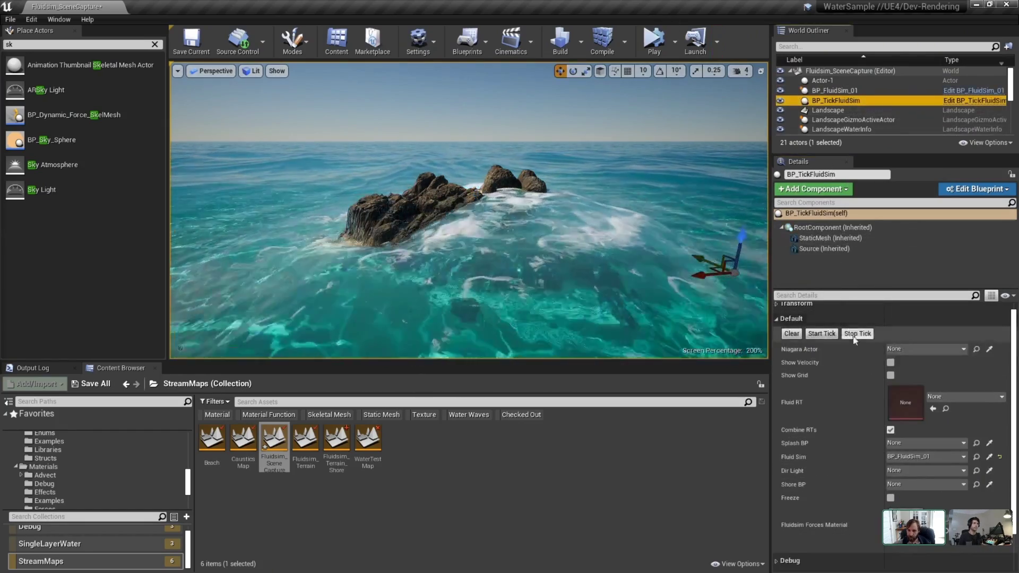
click(849, 90)
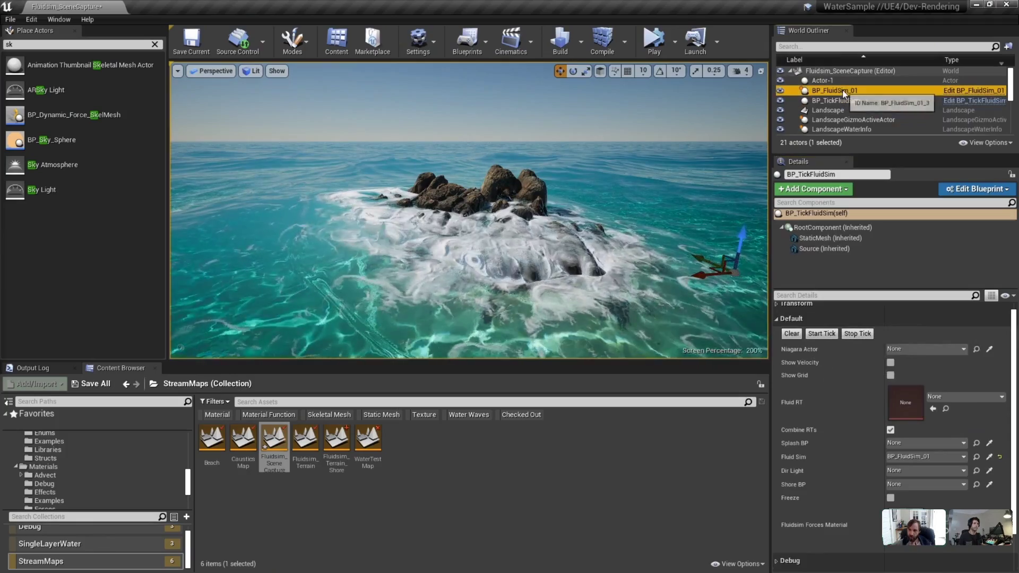